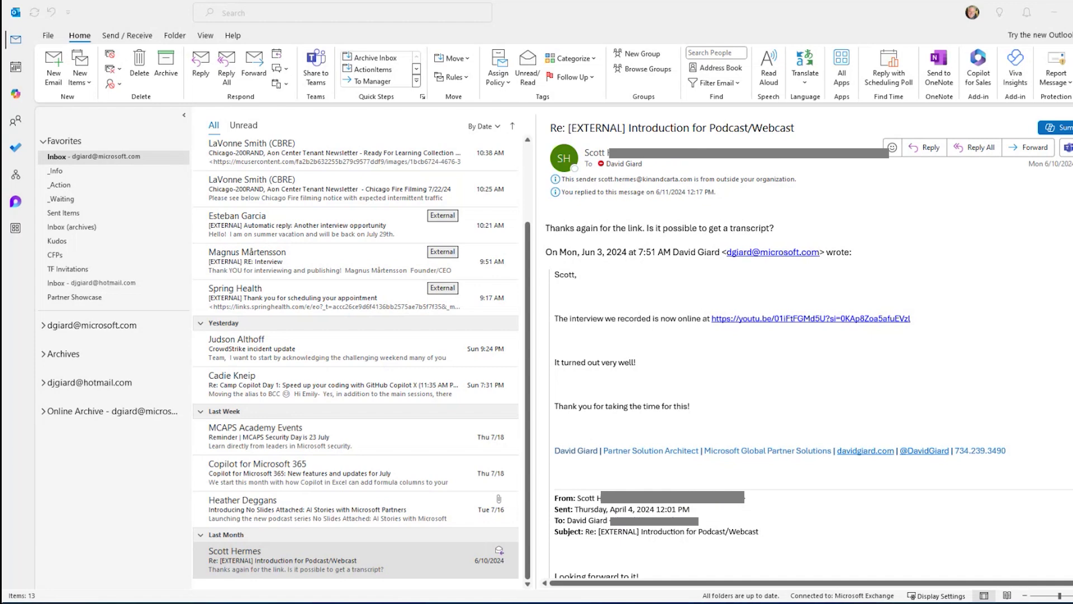
Open the 'Re: [EXTERNAL] Introduction for Podcast/Webcast' email in its own window and read the quoted thread
left_click(438, 558)
double_click(438, 558)
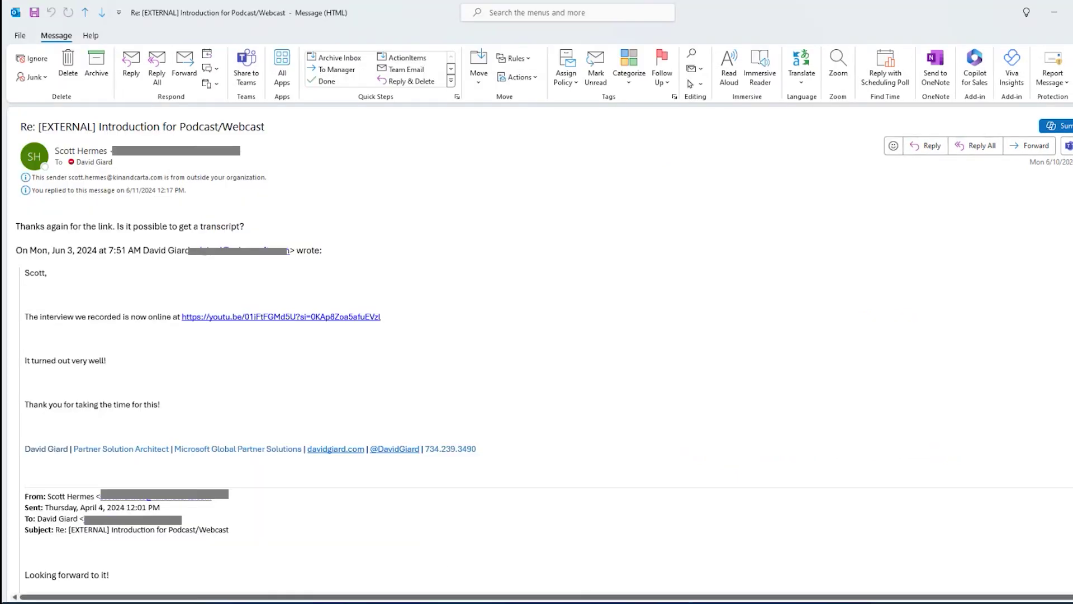
scroll(420, 448, "down", 20)
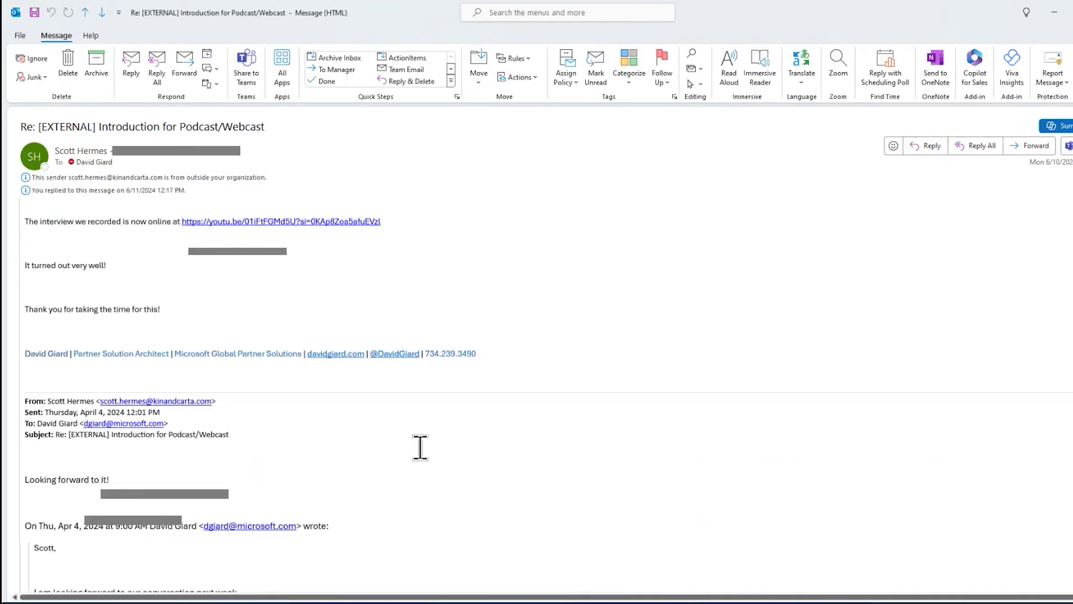
scroll(421, 447, "down", 20)
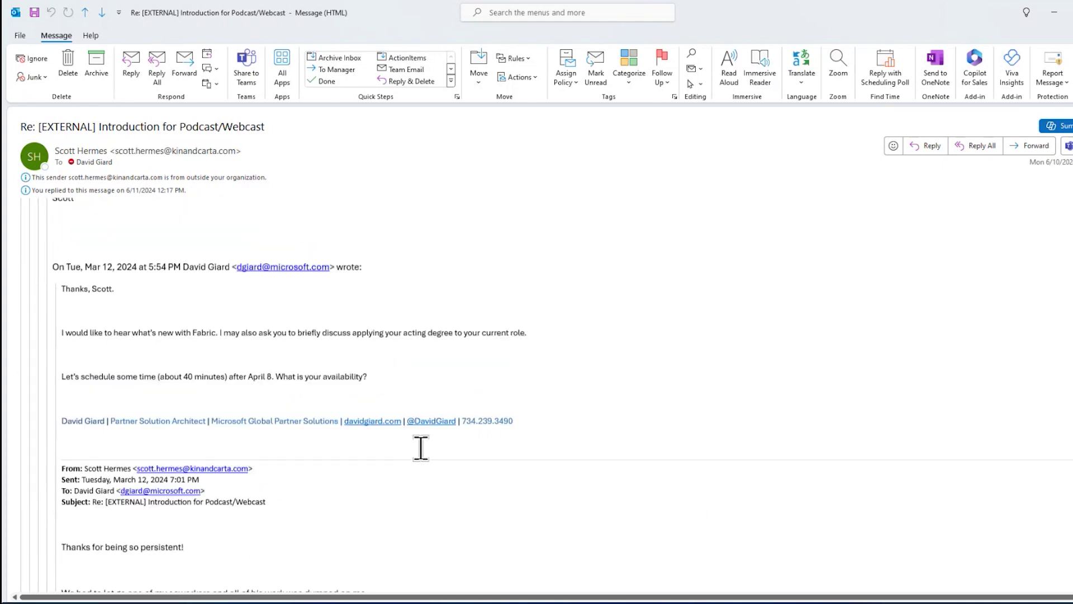
scroll(421, 448, "down", 20)
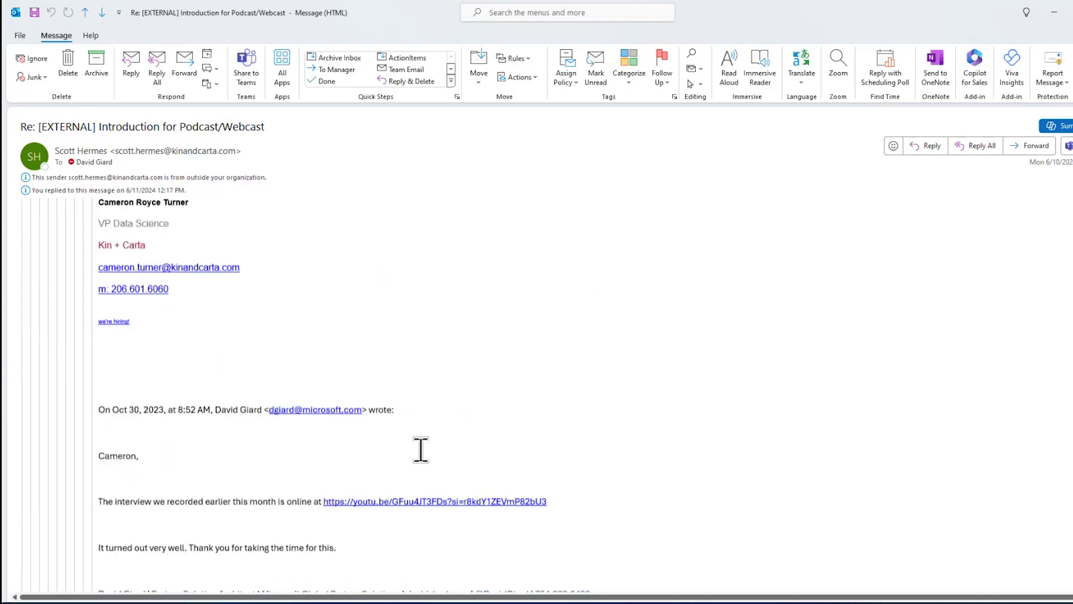
scroll(434, 470, "down", 15)
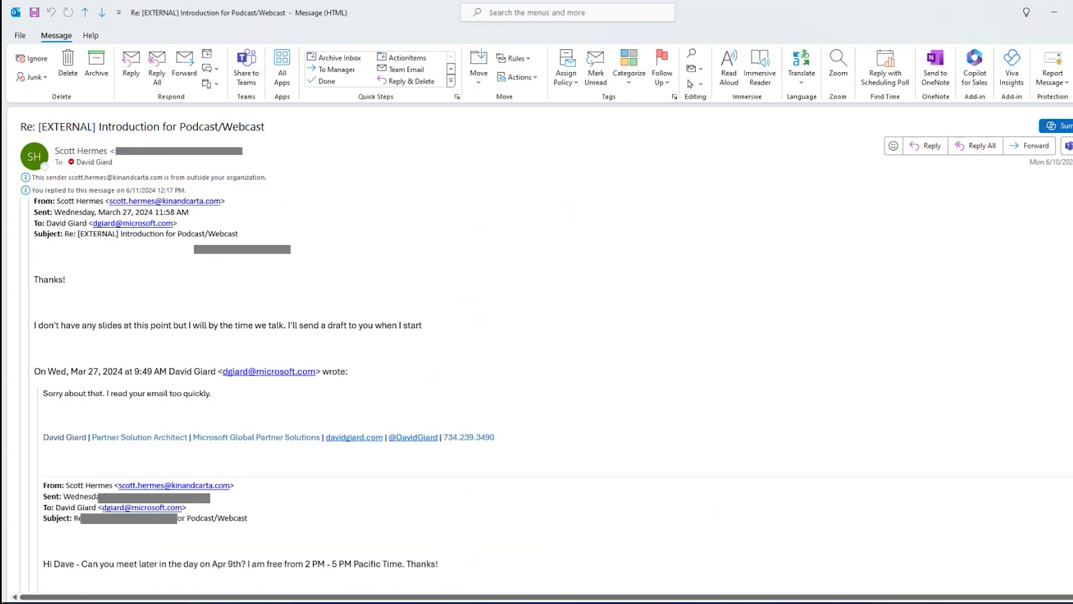
scroll(517, 344, "up", 10)
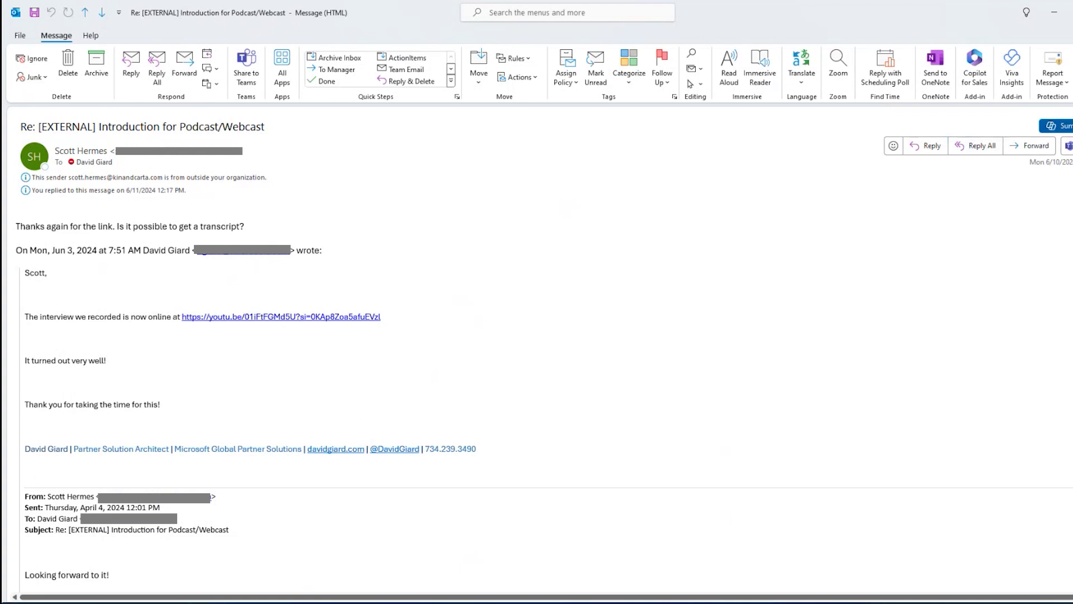
Read a Copilot summary of the podcast/webcast thread, then close the message window
left_click(1059, 125)
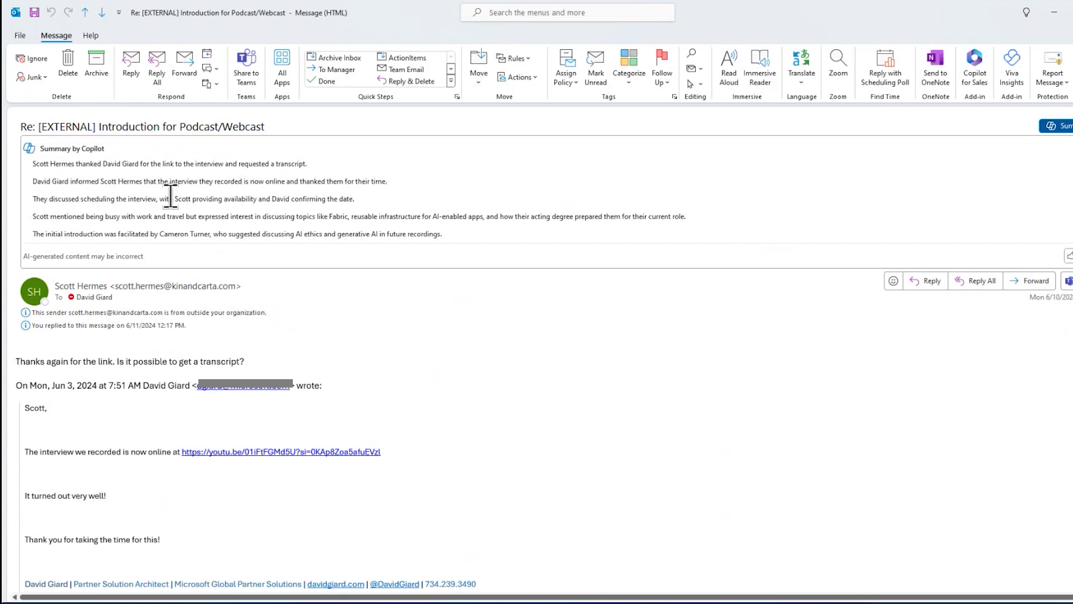
left_click_drag(309, 163, 186, 163)
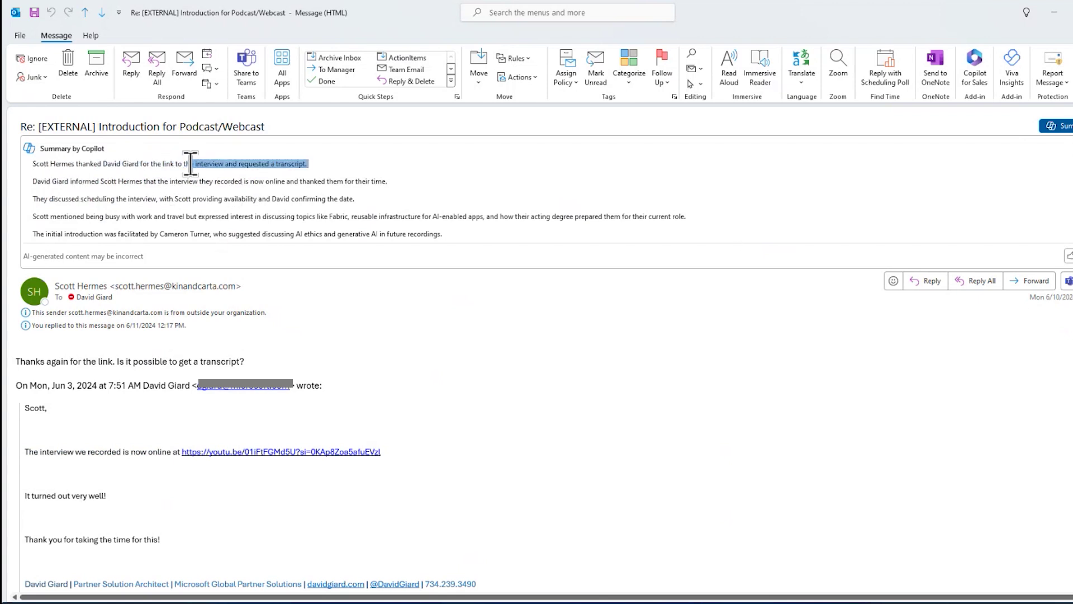
left_click(316, 166)
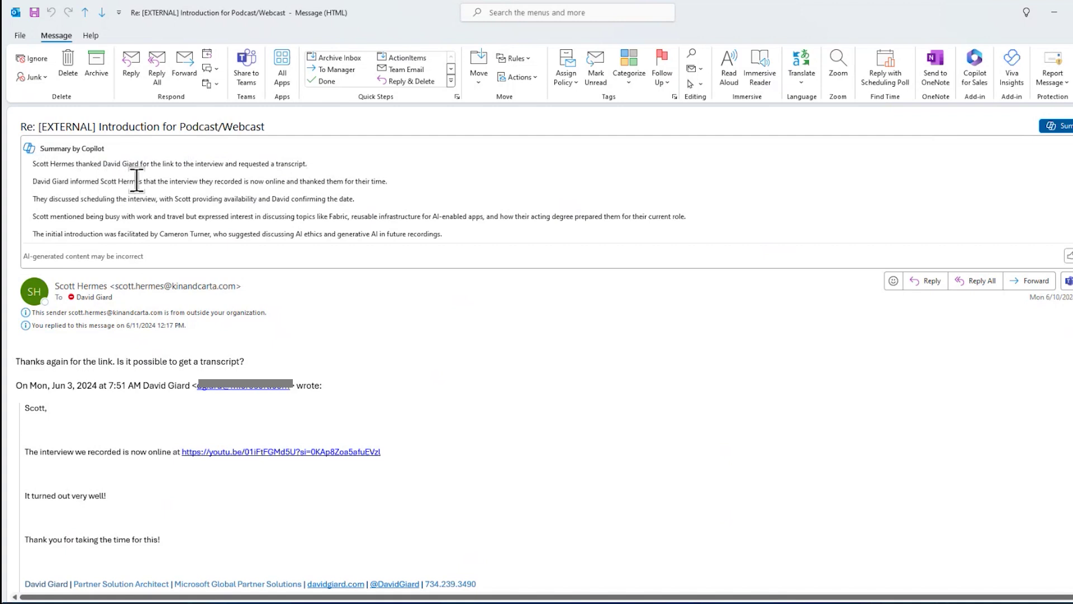
left_click(129, 199)
left_click_drag(73, 234, 139, 234)
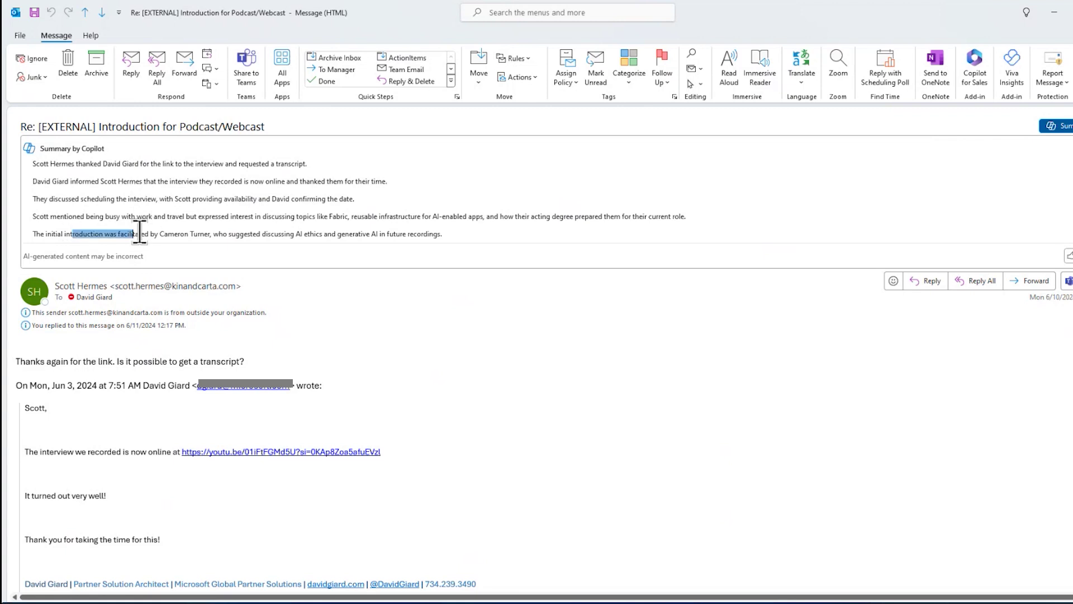
left_click(442, 234)
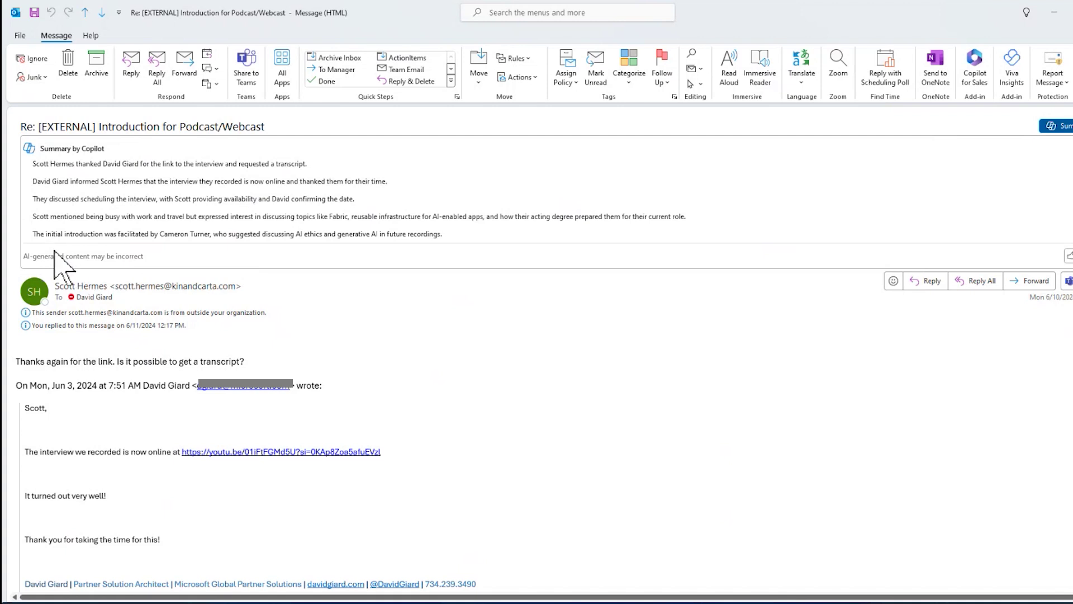
left_click(219, 216)
key("Escape")
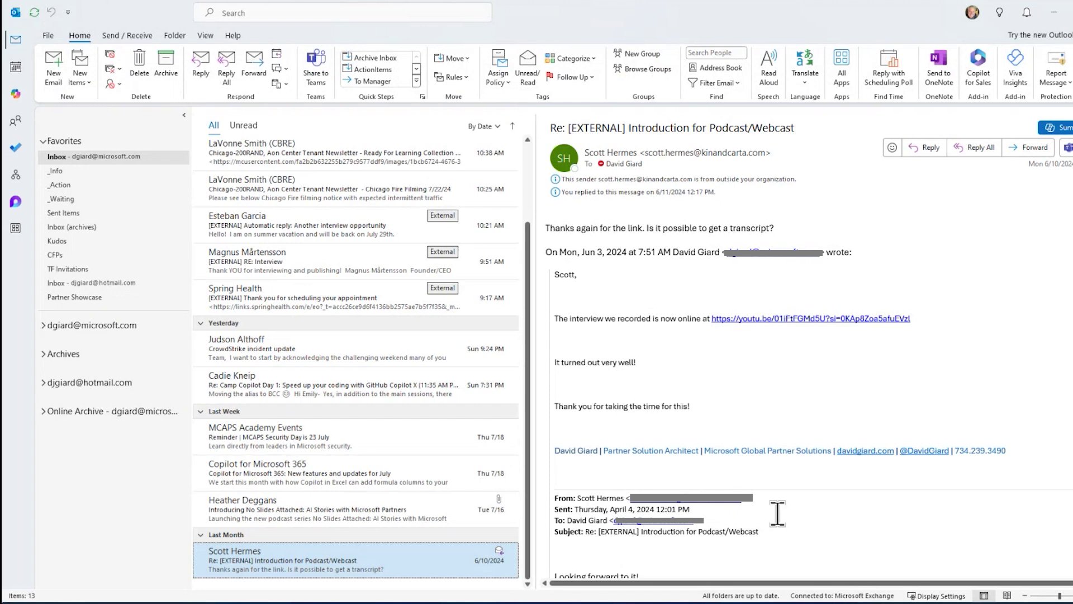
Create a new email and bring up the Draft with Copilot prompt from the Copilot dropdown
left_click(61, 68)
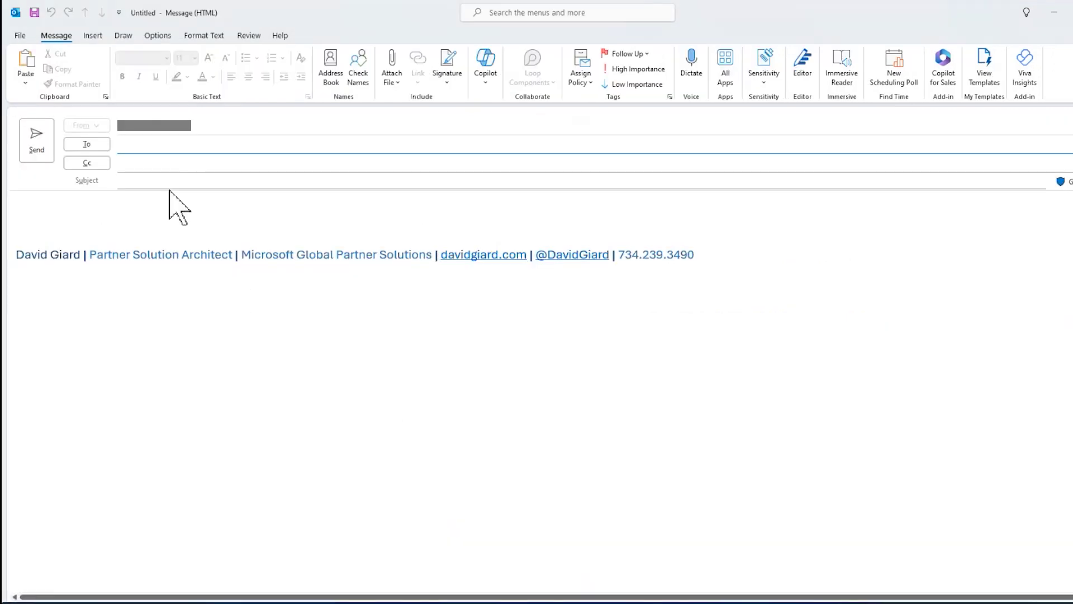
left_click(485, 83)
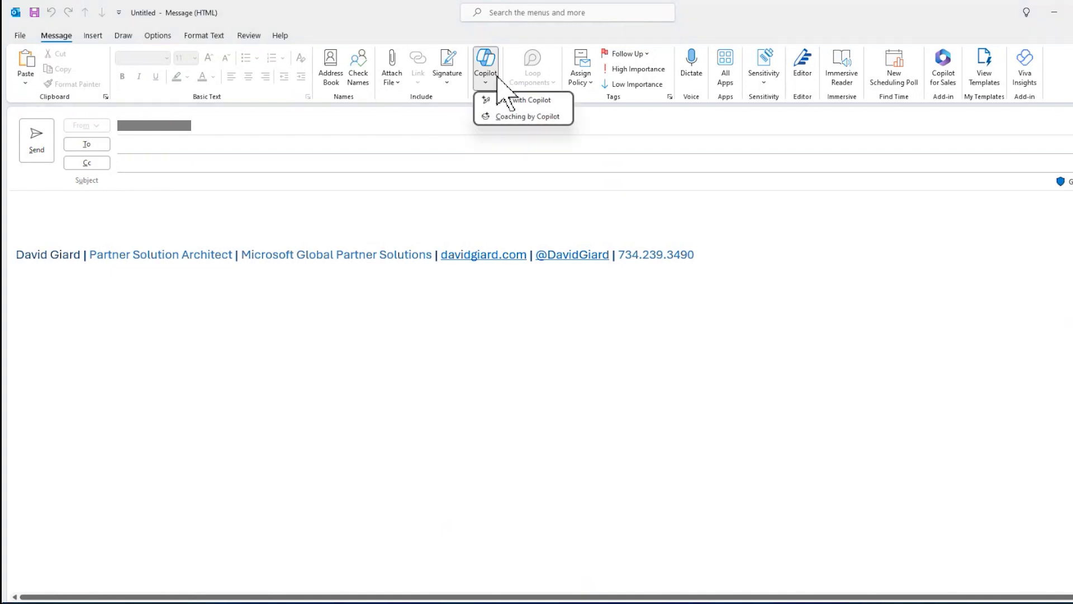
left_click(546, 102)
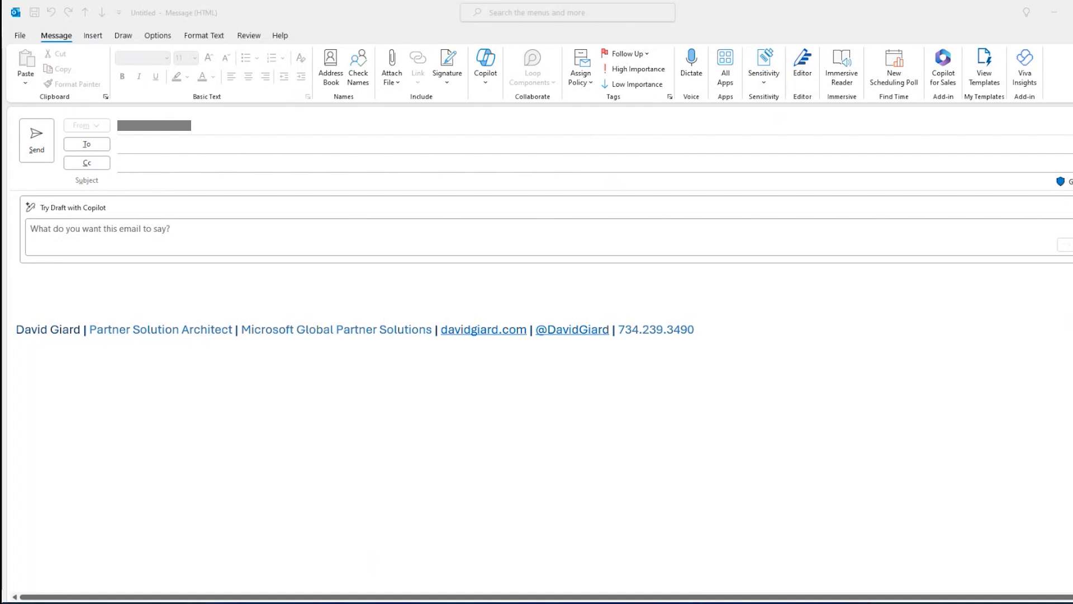
Paste the late-delivery request about the supplier's delayed raw materials into Copilot and generate a draft
left_click(175, 231)
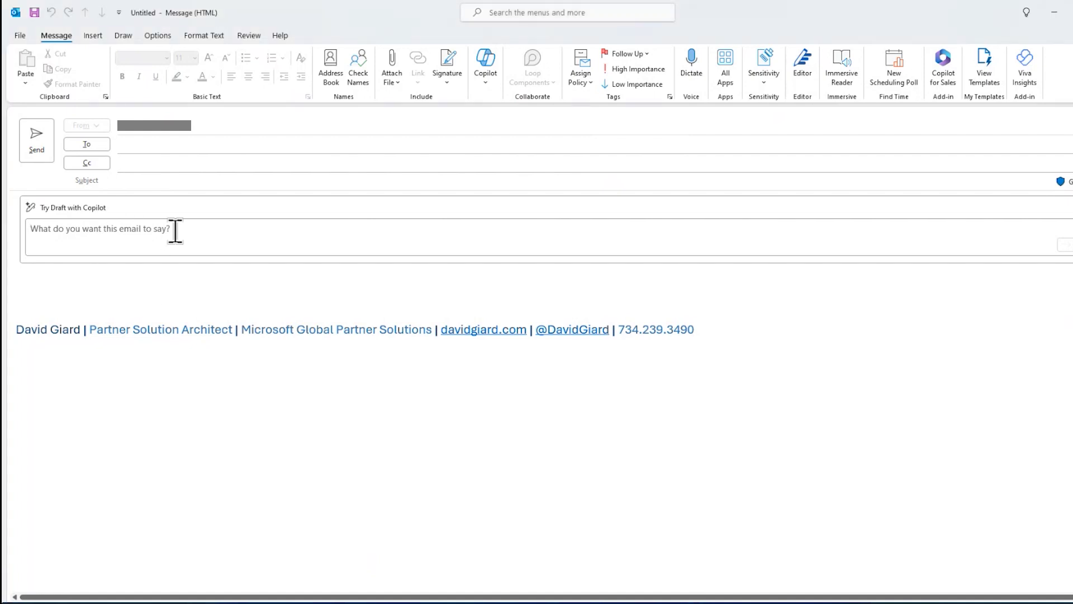
type("Write an email to John at the customer to explain that our delivery wil be late because our supplier's shipment of raw materials is late. Be professional and apologetic. Assure him that he should expect delivery by the end of this month, but do not promise this.")
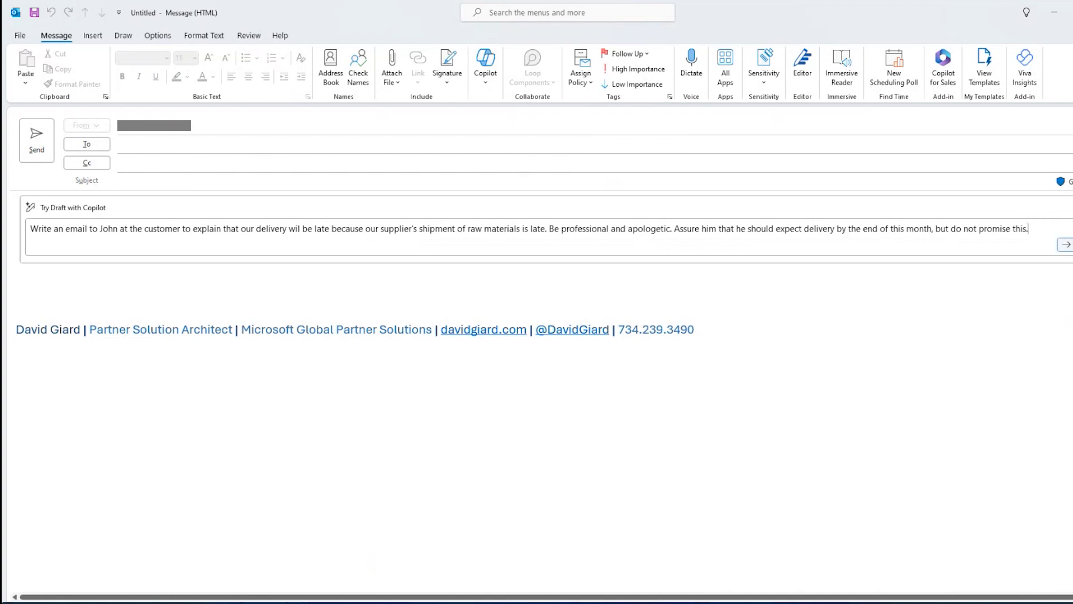
key("Return")
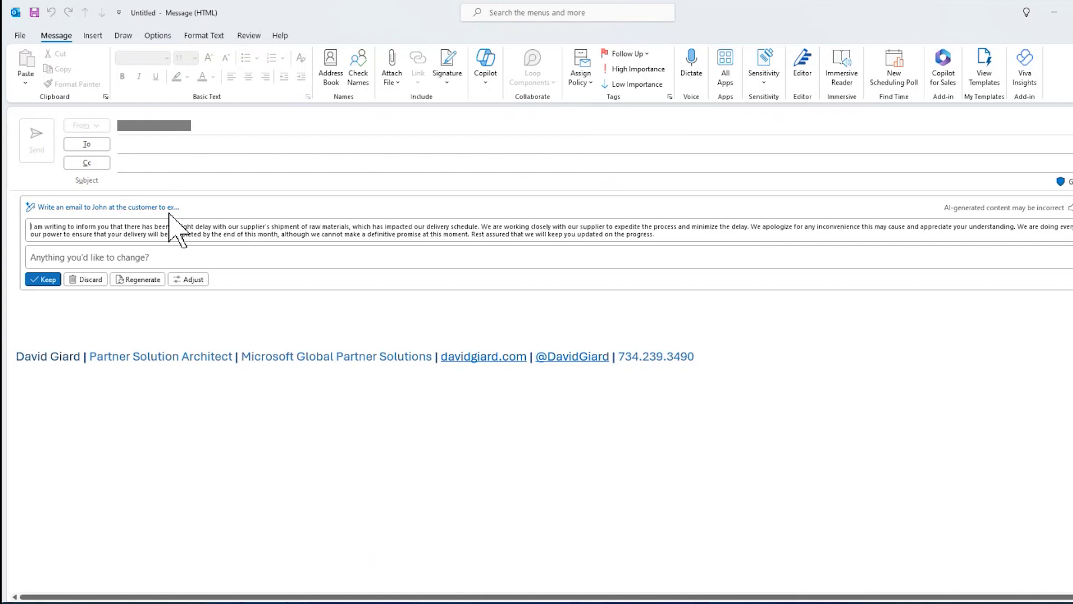
Regenerate the Copilot draft, compare both versions, and bring up the Adjust options
left_click(151, 279)
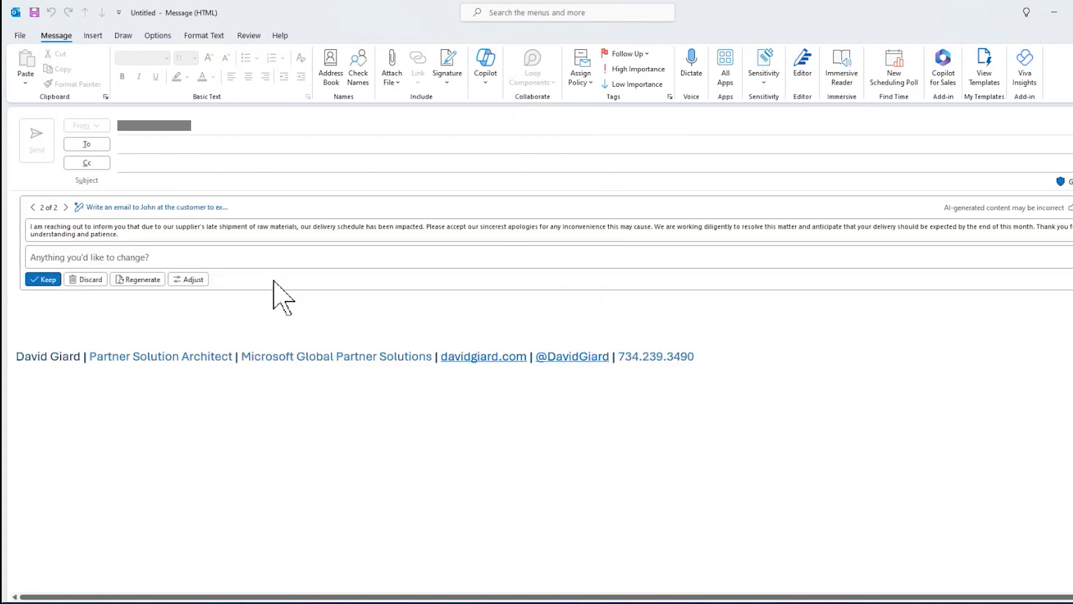
left_click(33, 207)
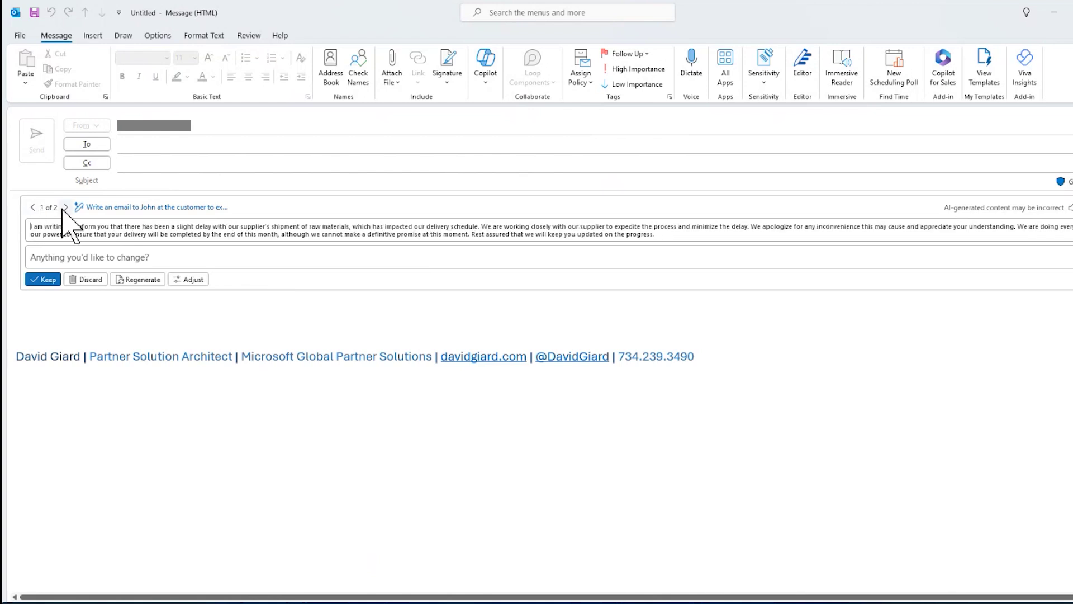
left_click(66, 208)
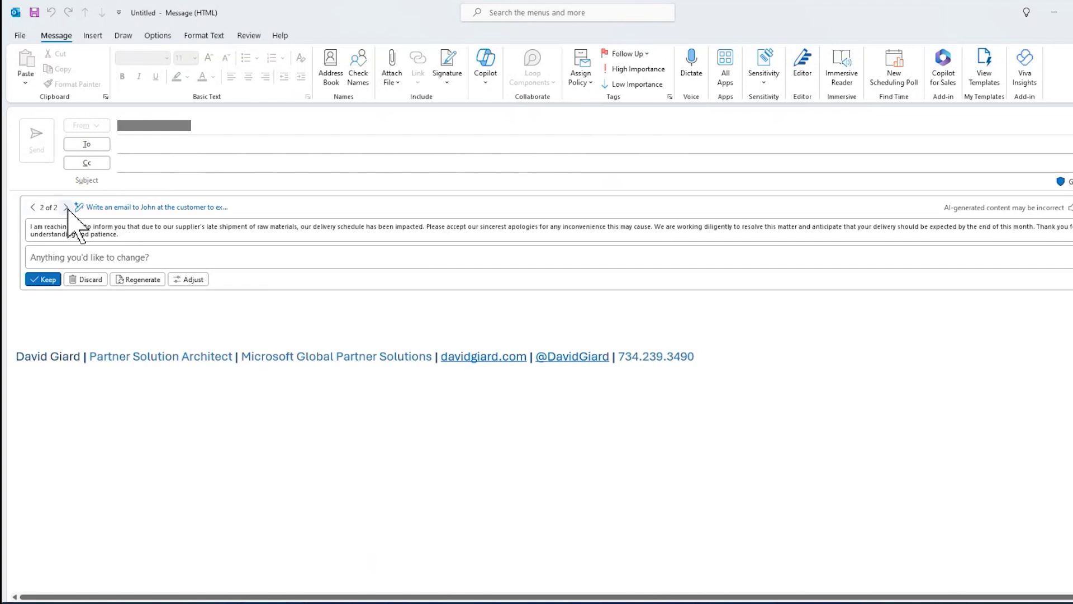
left_click(192, 279)
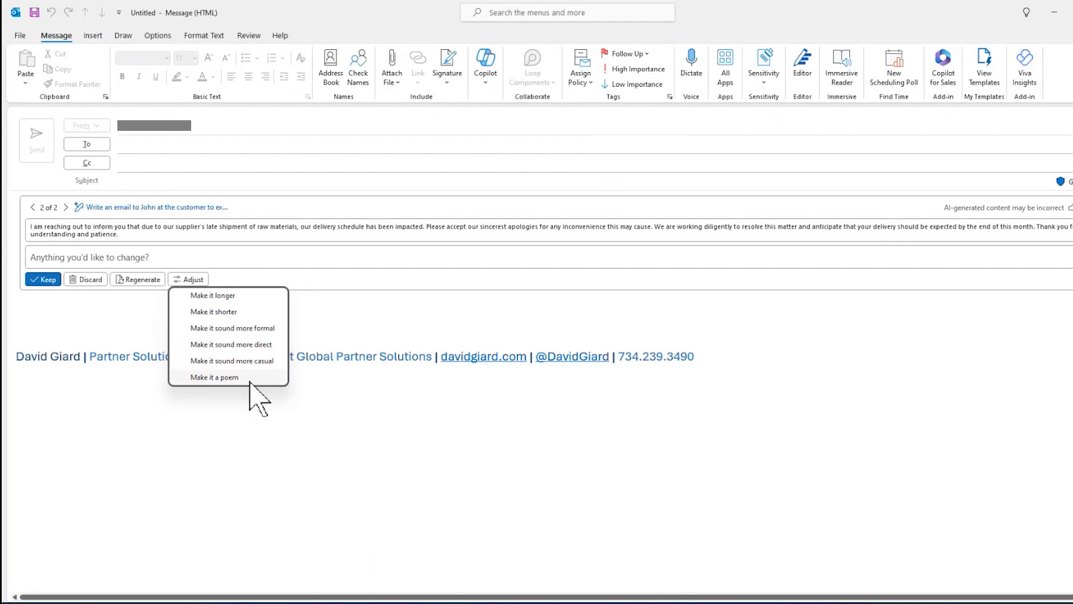
Have Copilot make the draft longer, compare versions, and settle on draft 3 of 3
left_click(237, 296)
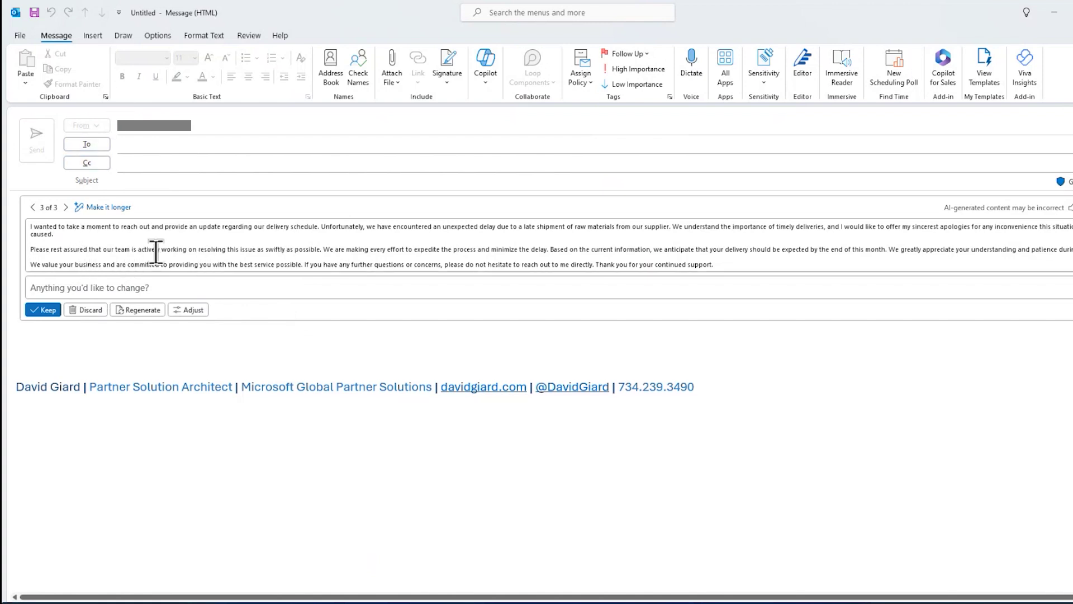
left_click(33, 207)
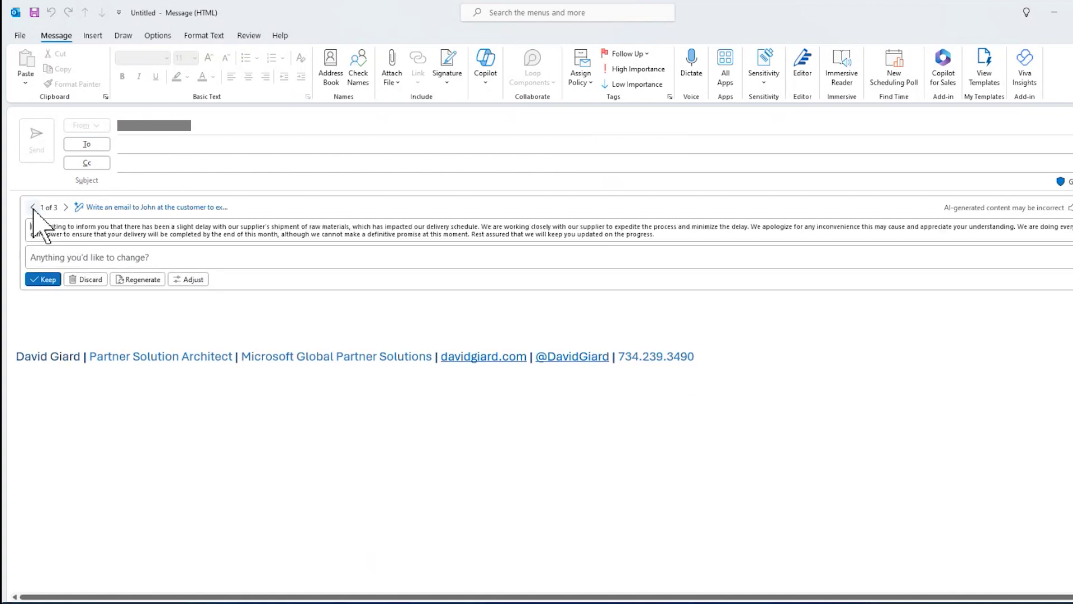
left_click(67, 207)
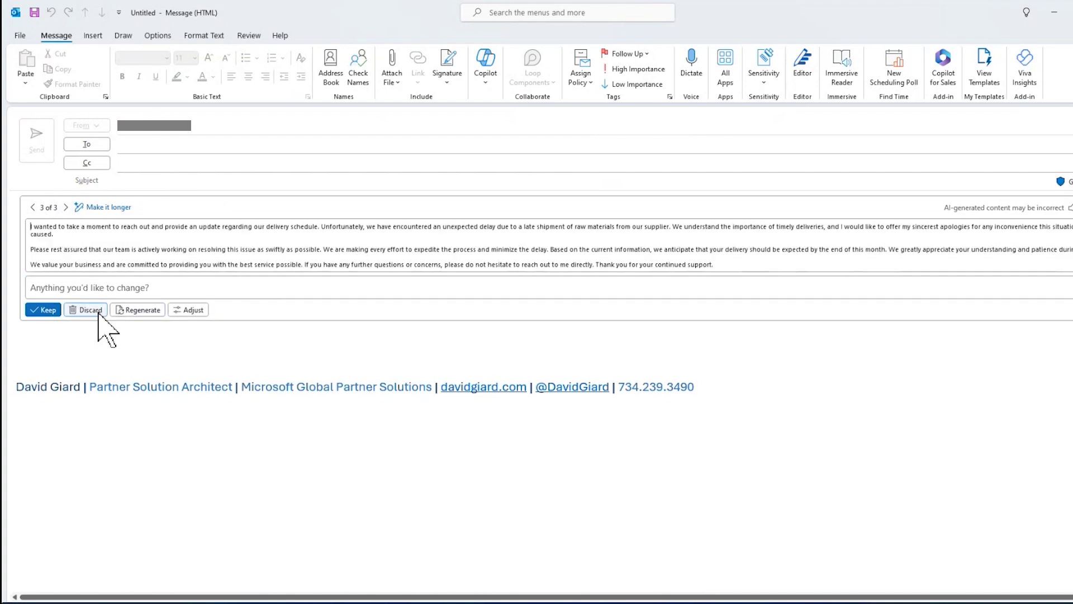
Keep the longer draft and delete the blank line before 'Please rest assured'
left_click(44, 311)
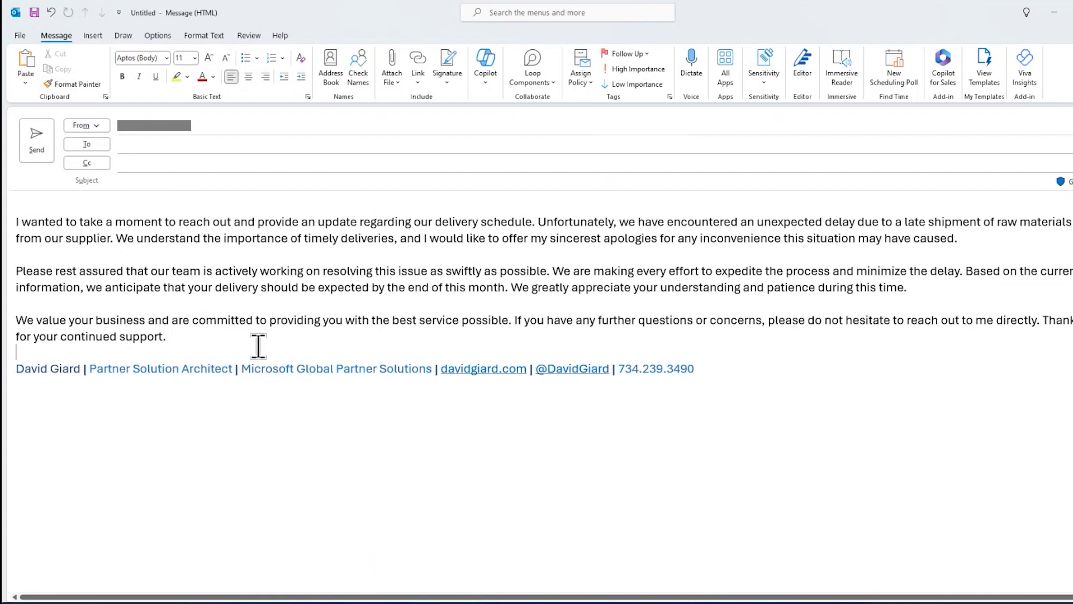
left_click(67, 255)
key("BackSpace")
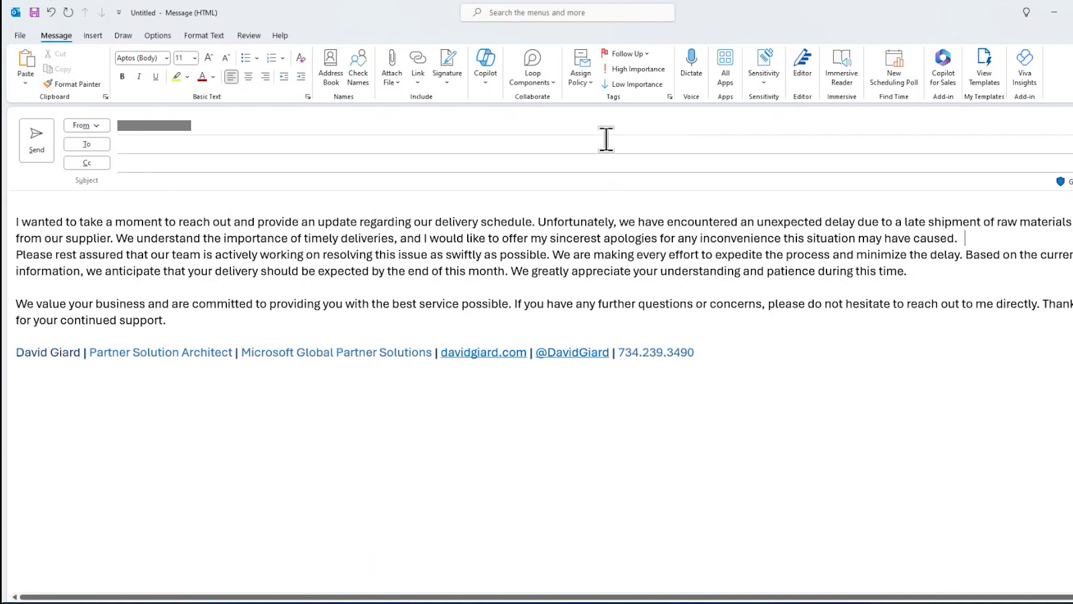
Run Coaching by Copilot on the email and review its Tone, Reader Sentiment and Clarity feedback
left_click(484, 58)
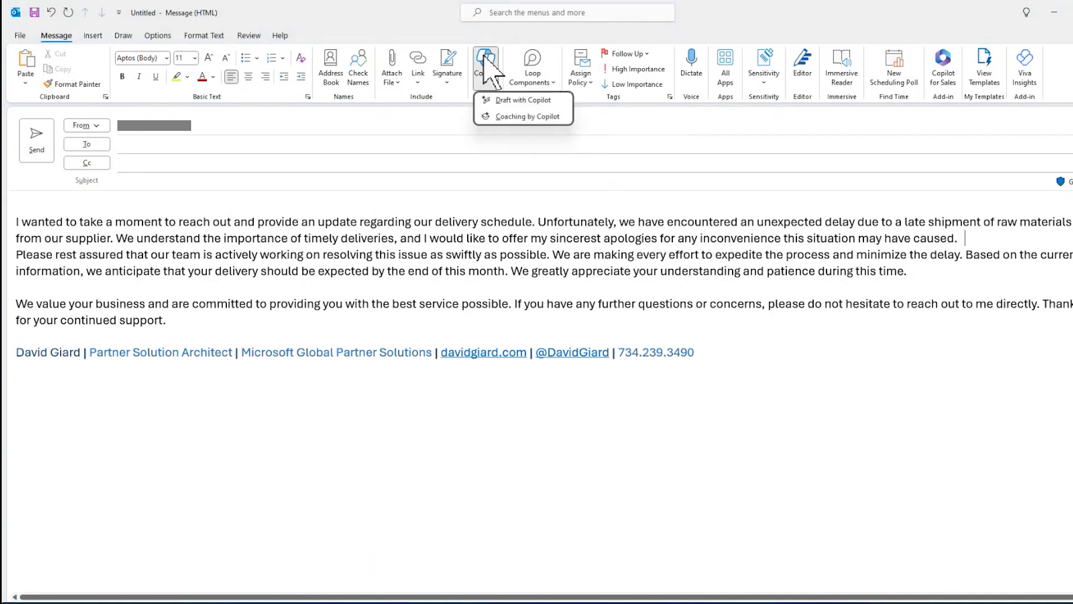
left_click(519, 116)
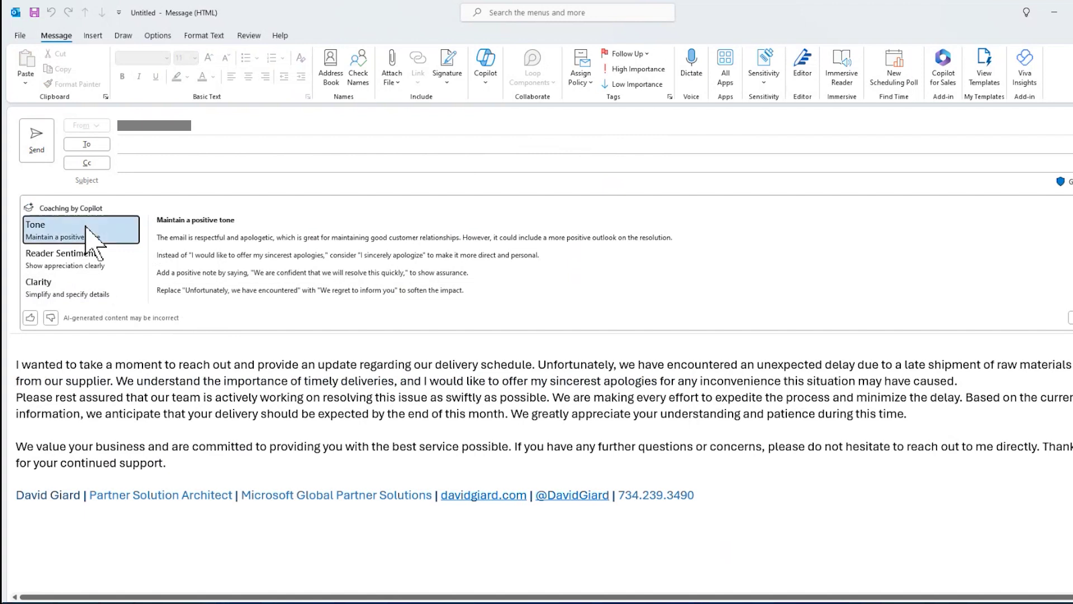
left_click(99, 266)
left_click(94, 289)
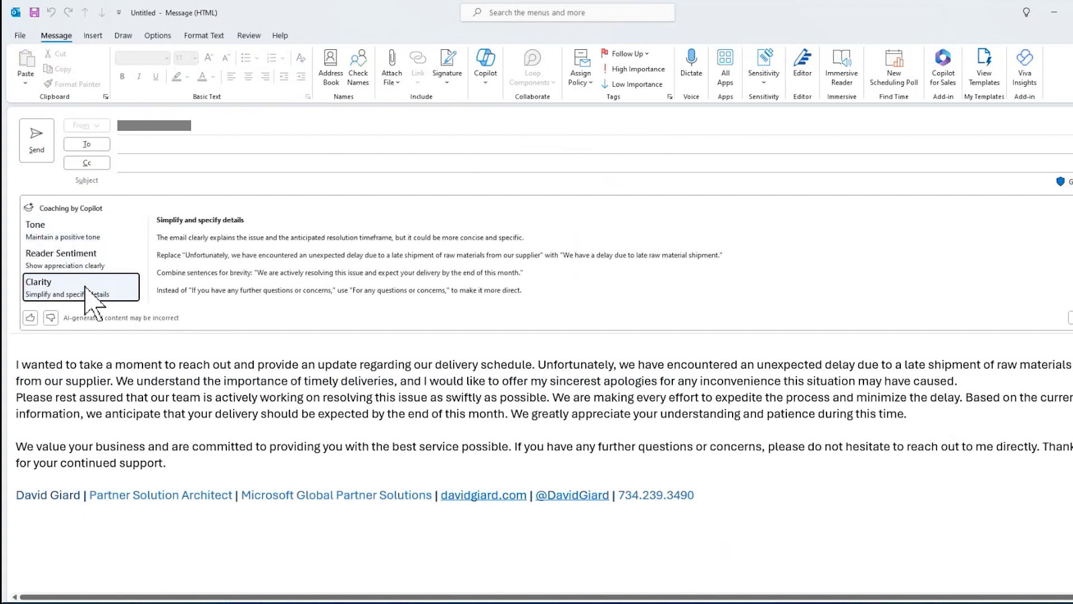
left_click(84, 238)
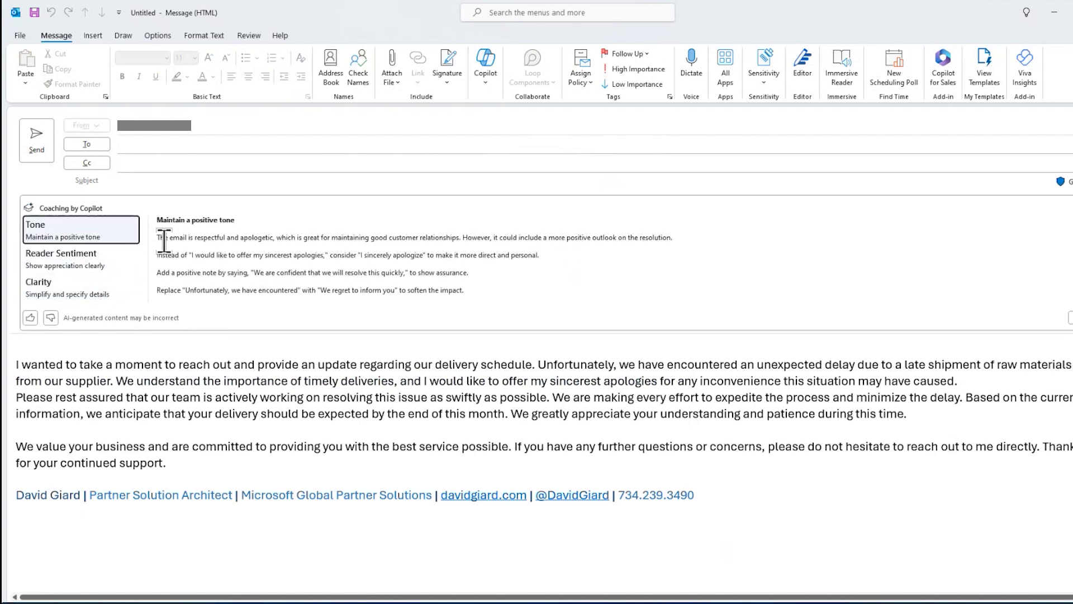
left_click_drag(673, 238, 214, 237)
left_click(260, 262)
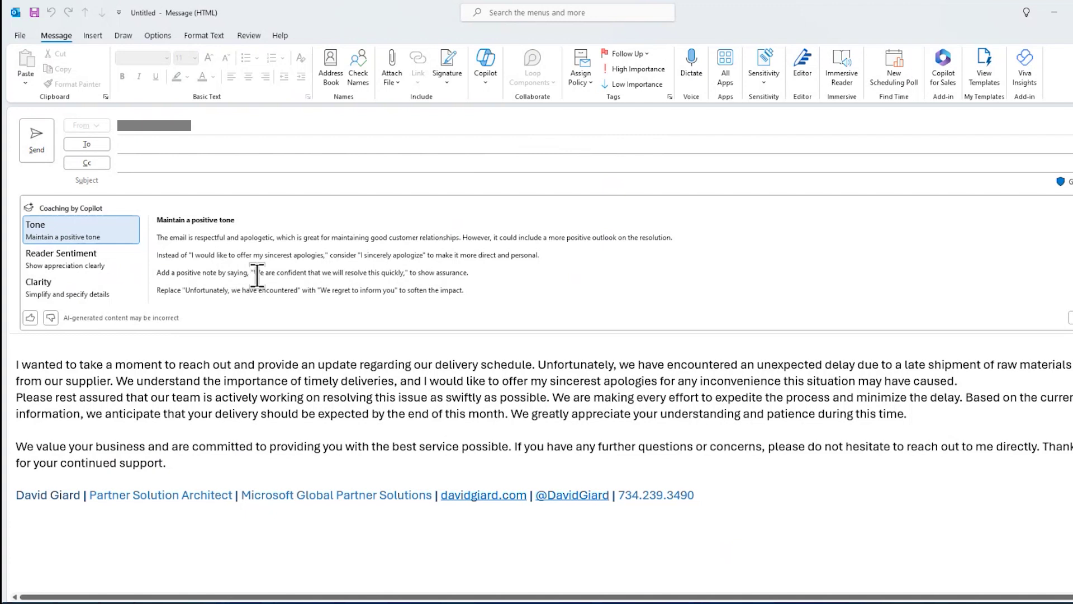
left_click_drag(257, 274, 440, 277)
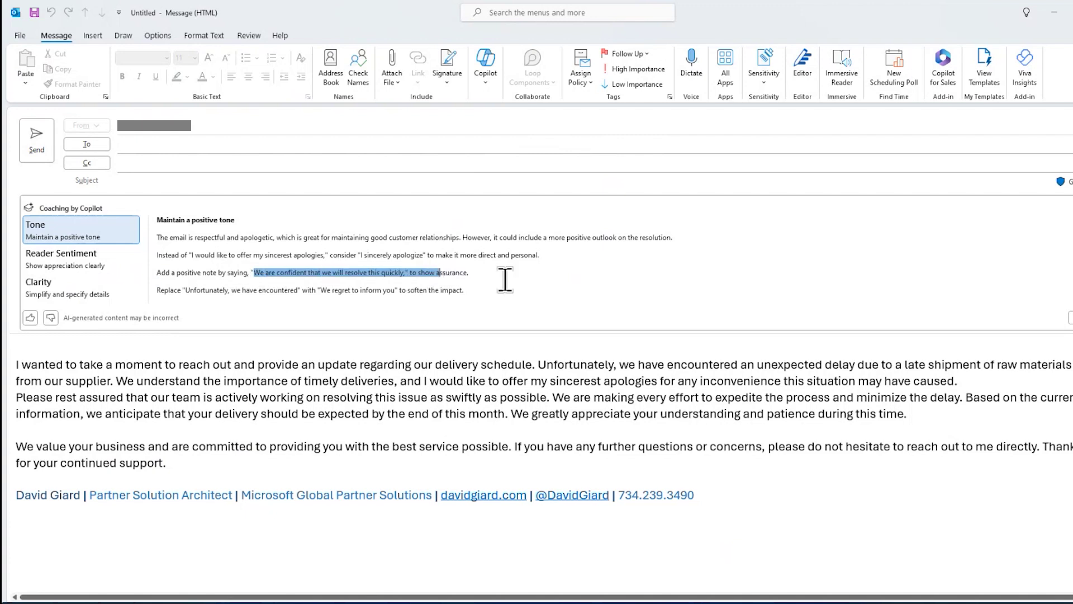
left_click(529, 279)
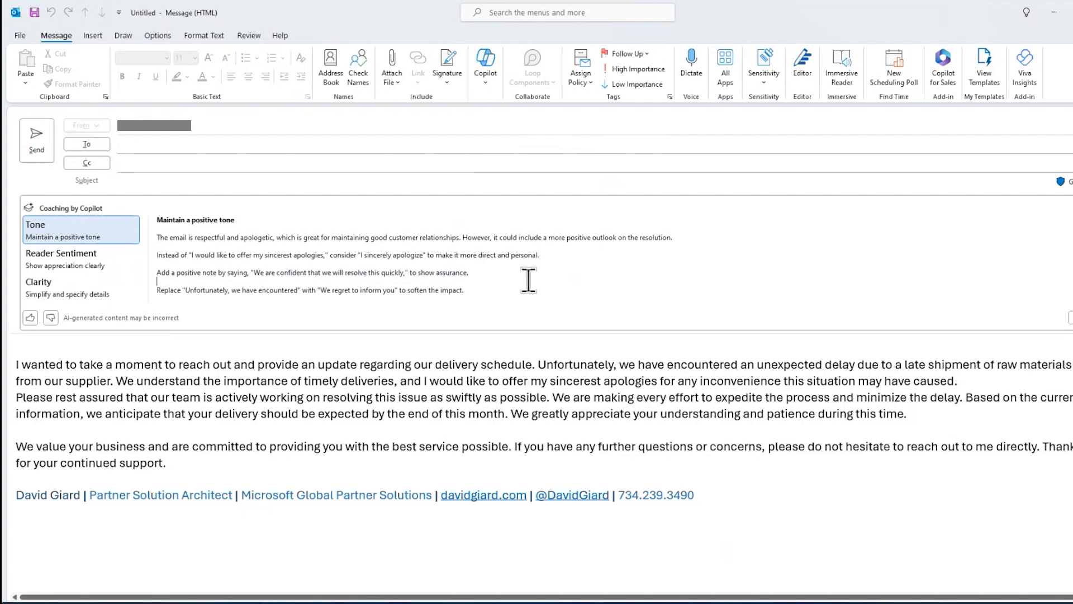
Review the Reader Sentiment thank-you suggestion, then switch to the Clarity suggestions
left_click(78, 263)
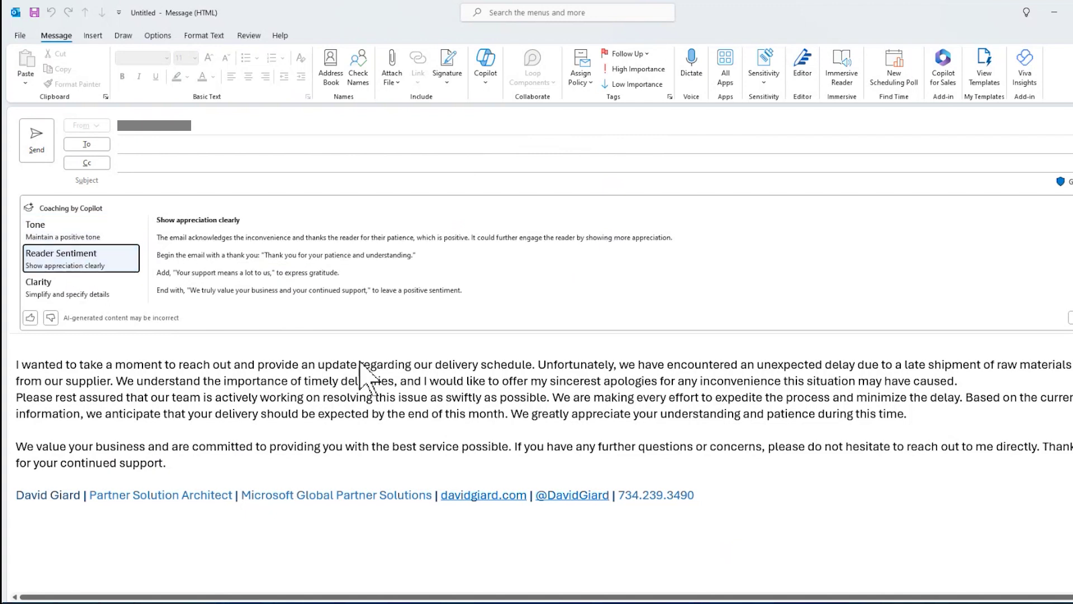
left_click_drag(205, 255, 259, 261)
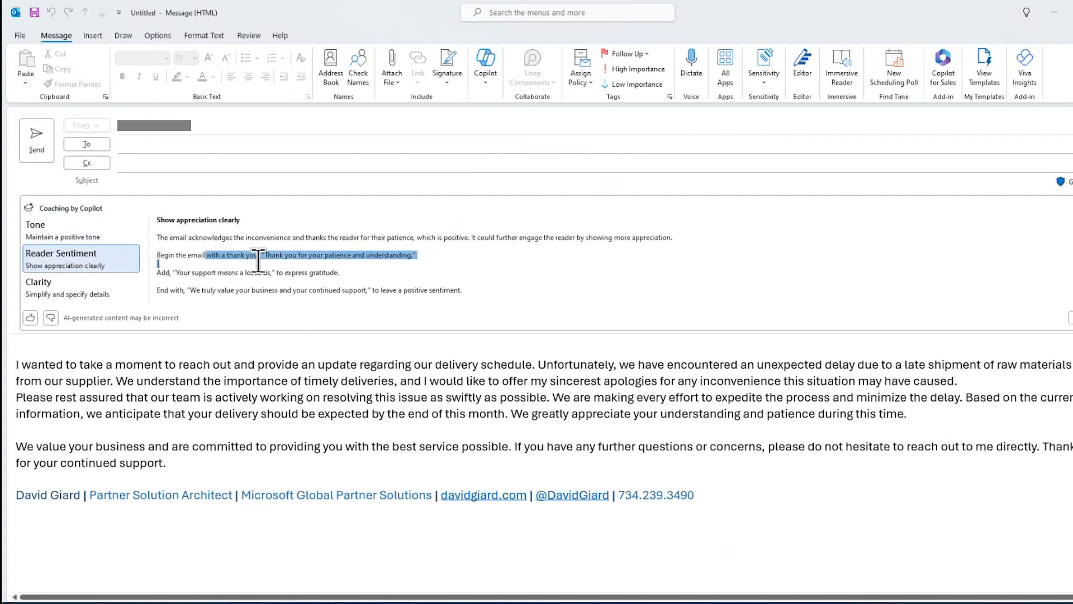
left_click(315, 280)
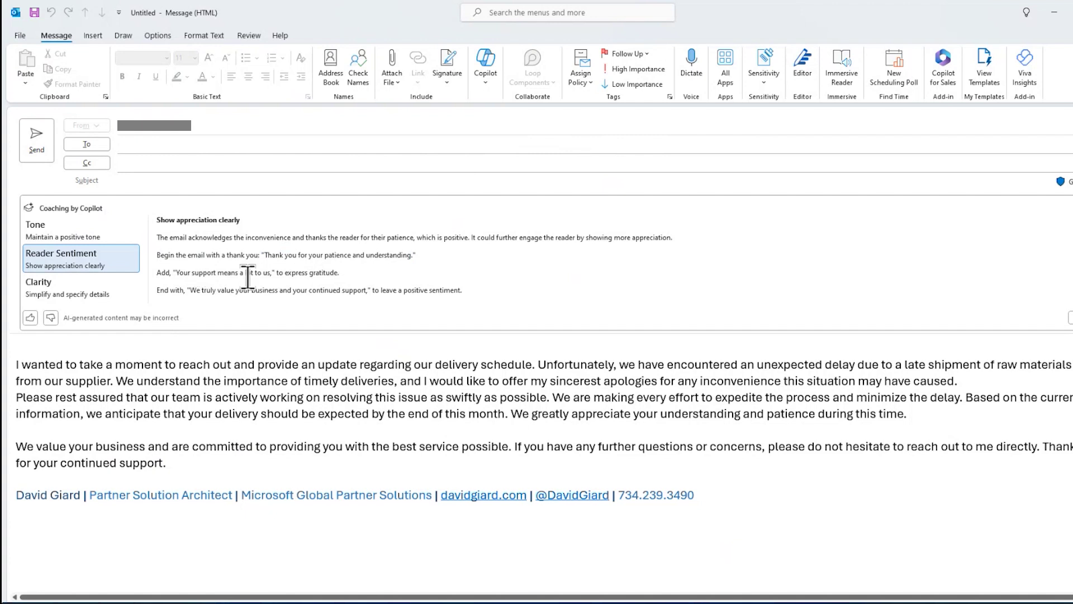
left_click(84, 288)
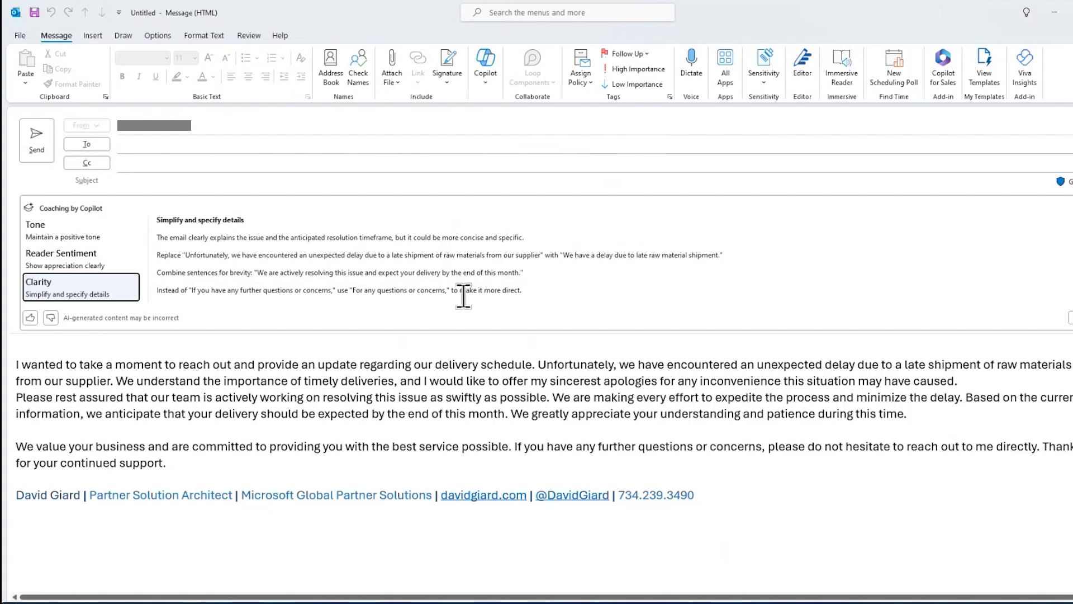
left_click(272, 290)
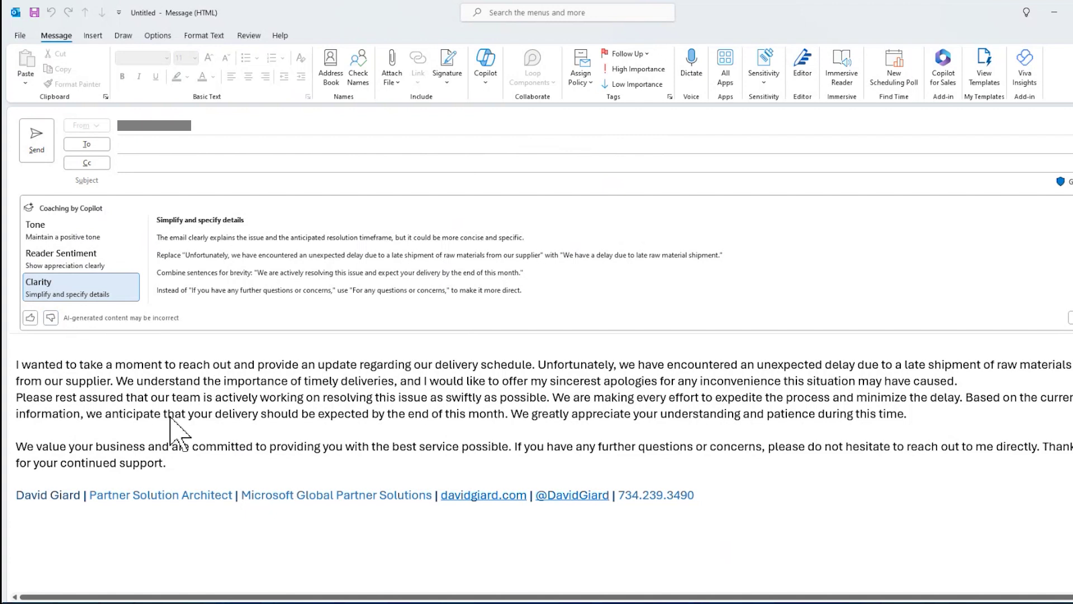
left_click(148, 431)
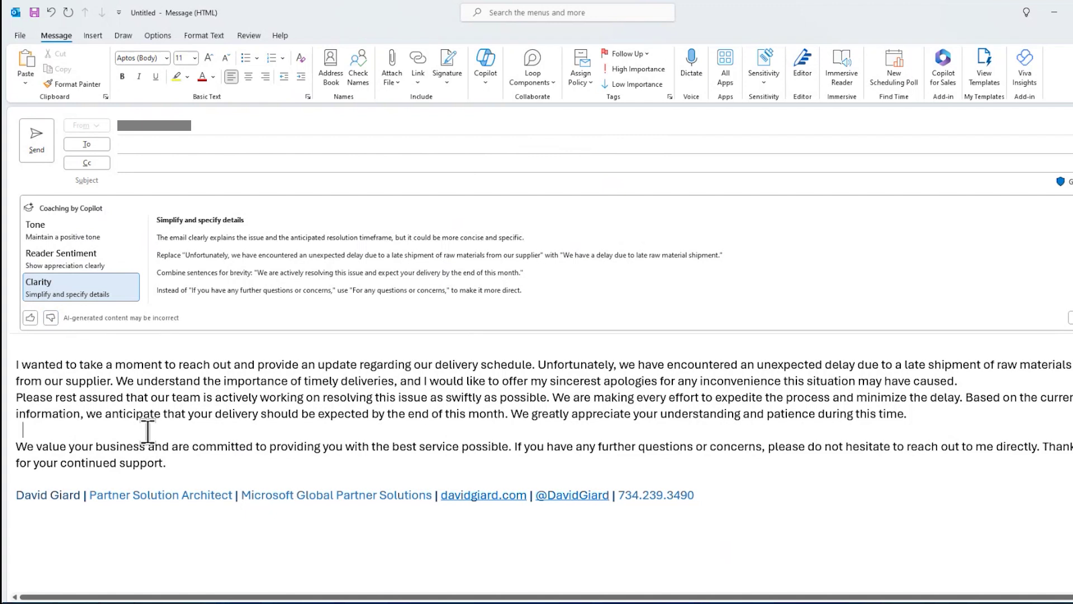